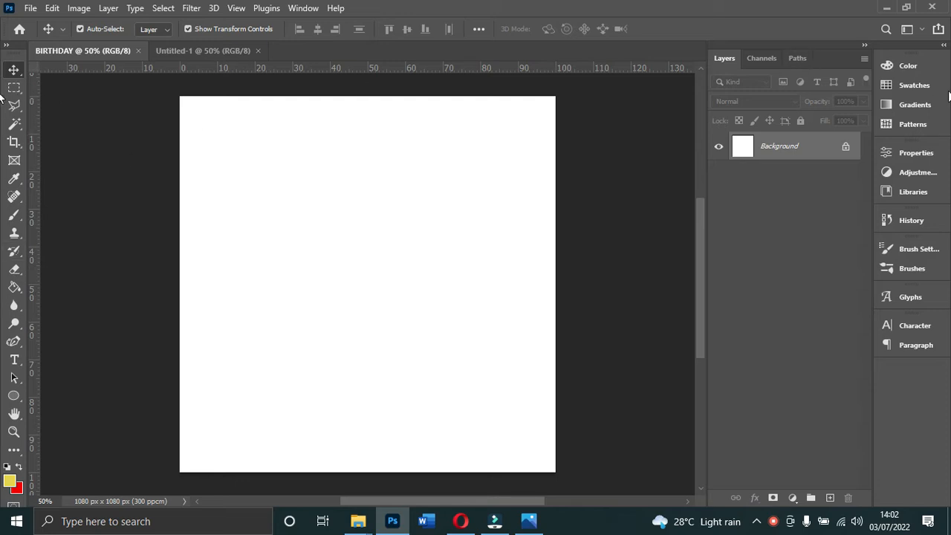
Reset the Essentials workspace to its default layout.
{"action": "left_click", "coordinate": [920, 29]}
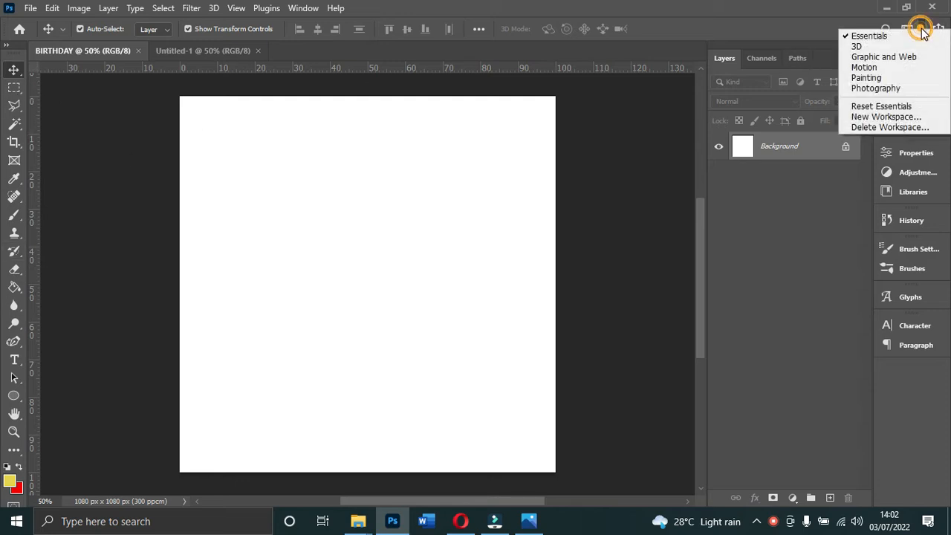
{"action": "left_click", "coordinate": [896, 111]}
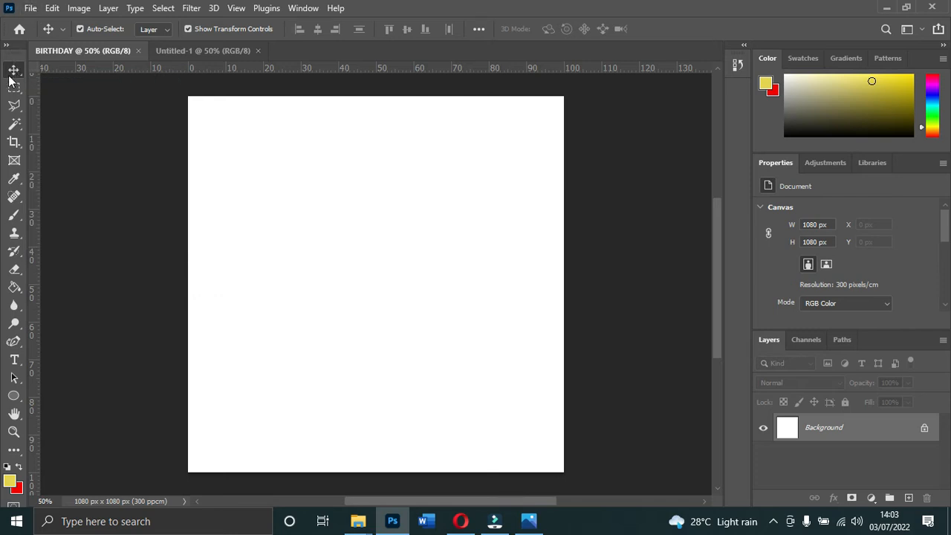
Place the image 7a50c0e70162a1f587d37961ca49c7c9 from the E-Town City Pub folder as an embedded object, centred on the BIRTHDAY canvas.
{"action": "left_click", "coordinate": [29, 8]}
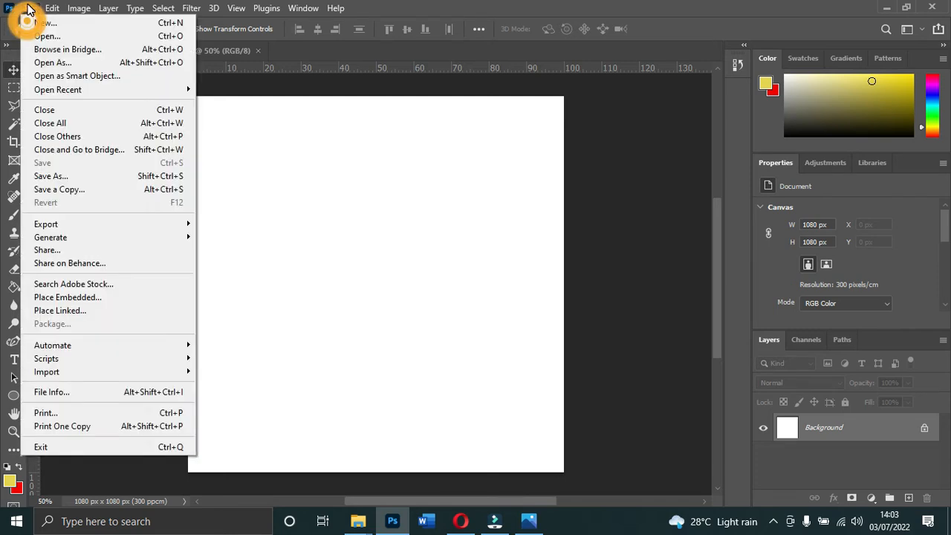
{"action": "left_click", "coordinate": [29, 8]}
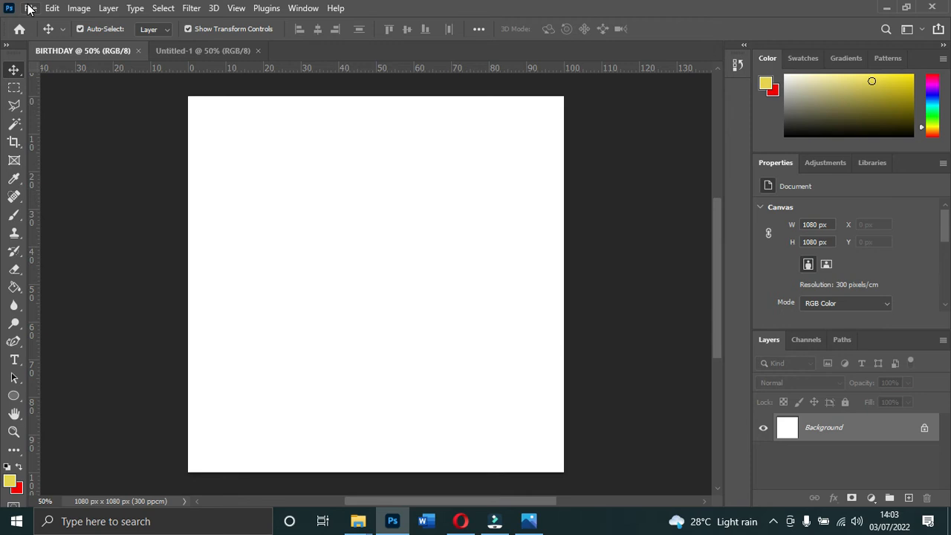
{"action": "left_click", "coordinate": [29, 9]}
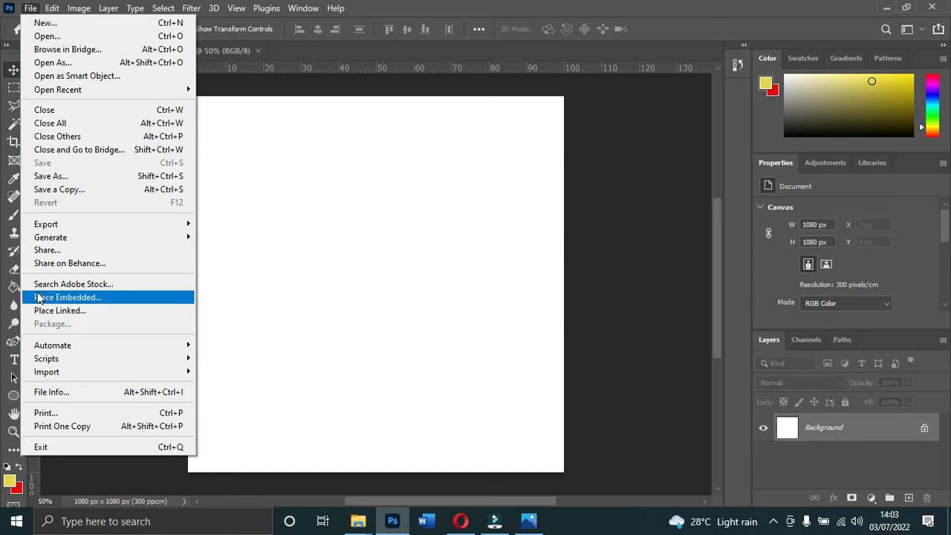
{"action": "left_click", "coordinate": [38, 298]}
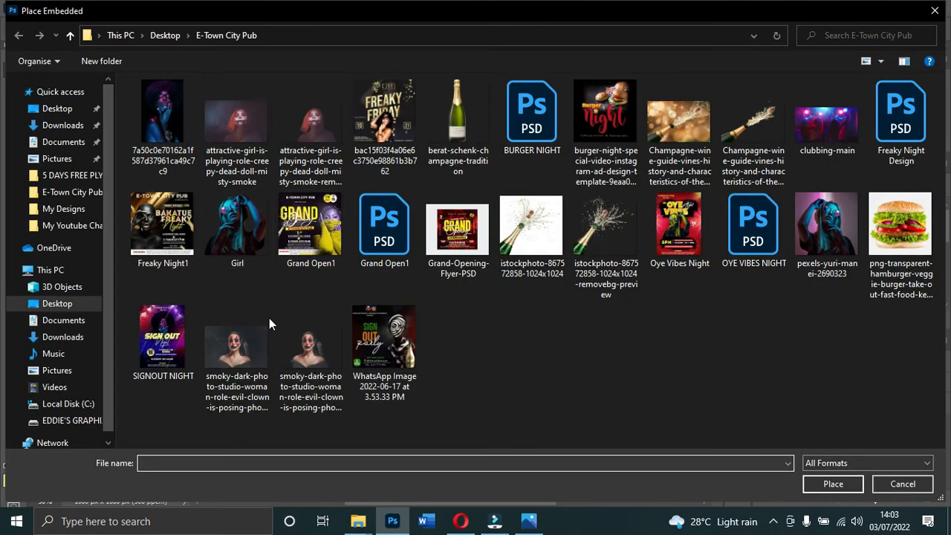
{"action": "double_click", "coordinate": [166, 110]}
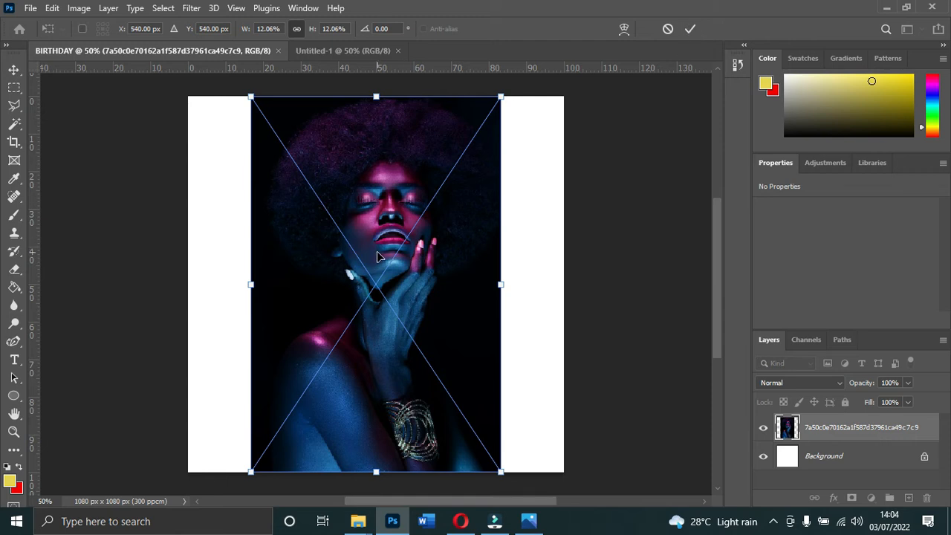
{"action": "double_click", "coordinate": [420, 192]}
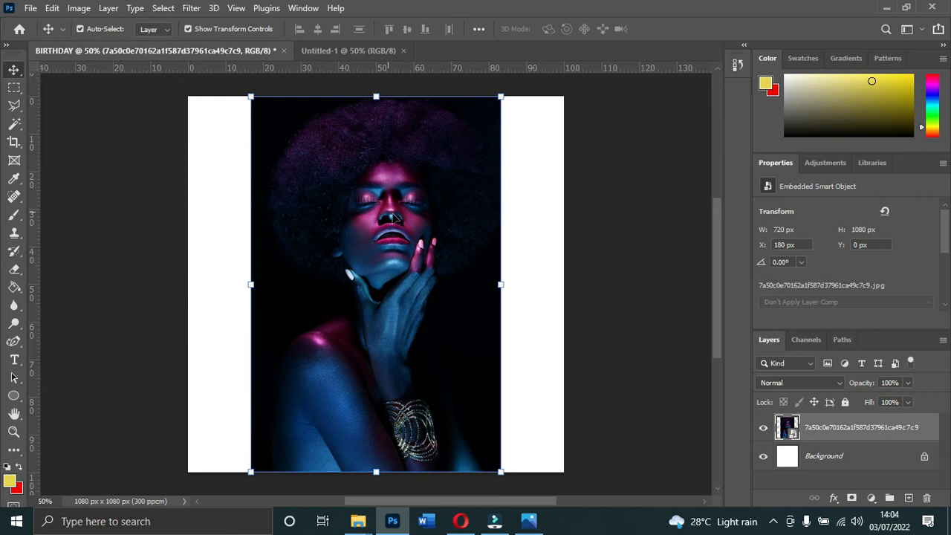
{"action": "mouse_move", "coordinate": [378, 223]}
{"action": "left_mouse_down"}
{"action": "mouse_move", "coordinate": [389, 224]}
{"action": "mouse_move", "coordinate": [286, 165]}
{"action": "mouse_move", "coordinate": [482, 253]}
{"action": "mouse_move", "coordinate": [248, 160]}
{"action": "mouse_move", "coordinate": [386, 274]}
{"action": "mouse_move", "coordinate": [376, 213]}
{"action": "mouse_move", "coordinate": [373, 222]}
{"action": "left_mouse_up"}
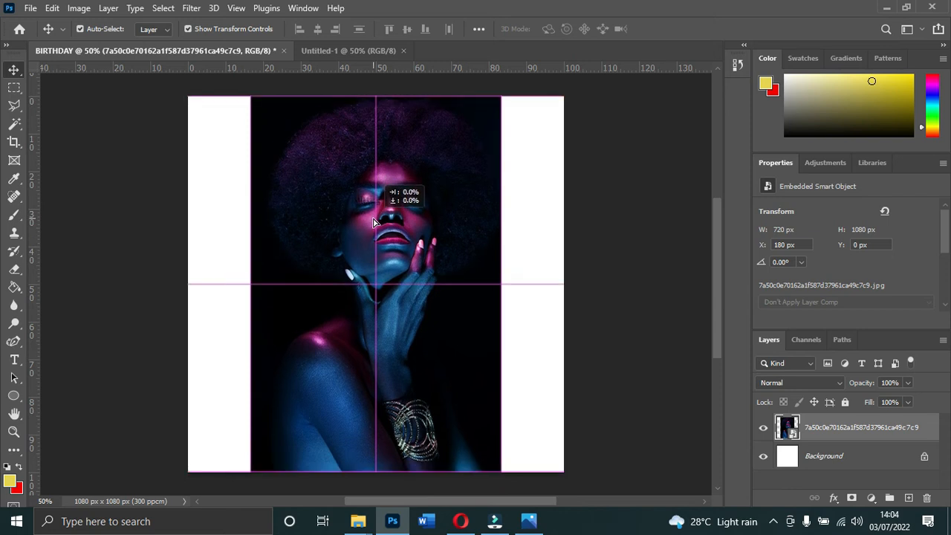
{"action": "left_click_drag", "start_coordinate": [374, 222], "coordinate": [373, 225]}
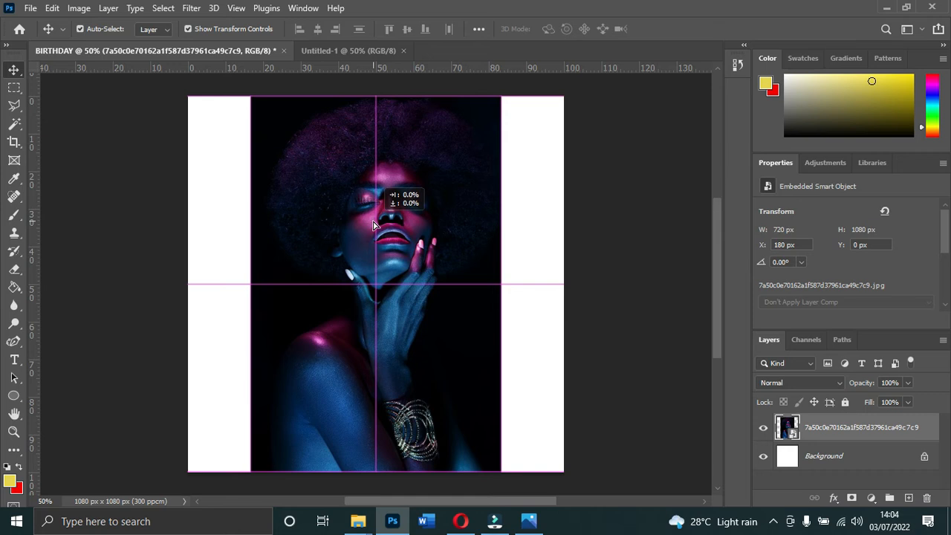
{"action": "left_click_drag", "start_coordinate": [373, 225], "coordinate": [374, 226]}
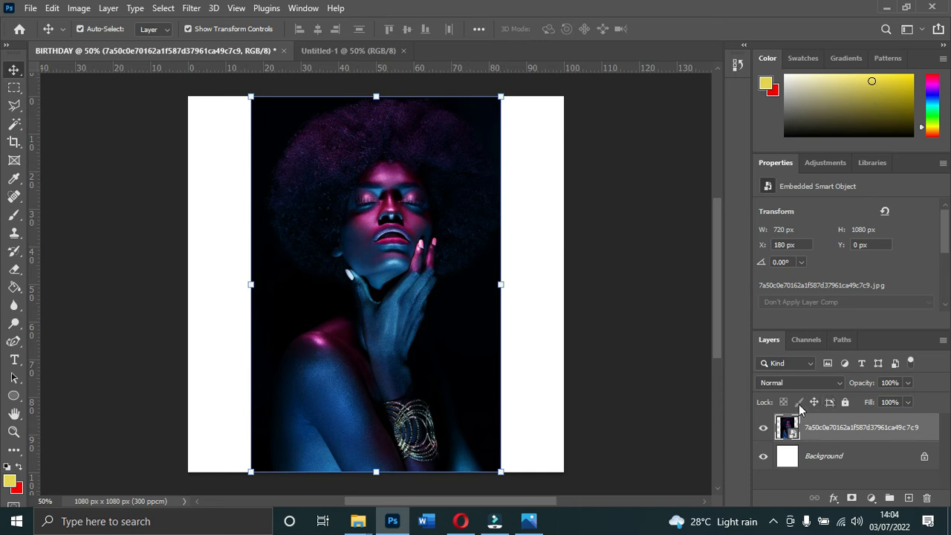
{"action": "left_click", "coordinate": [824, 457]}
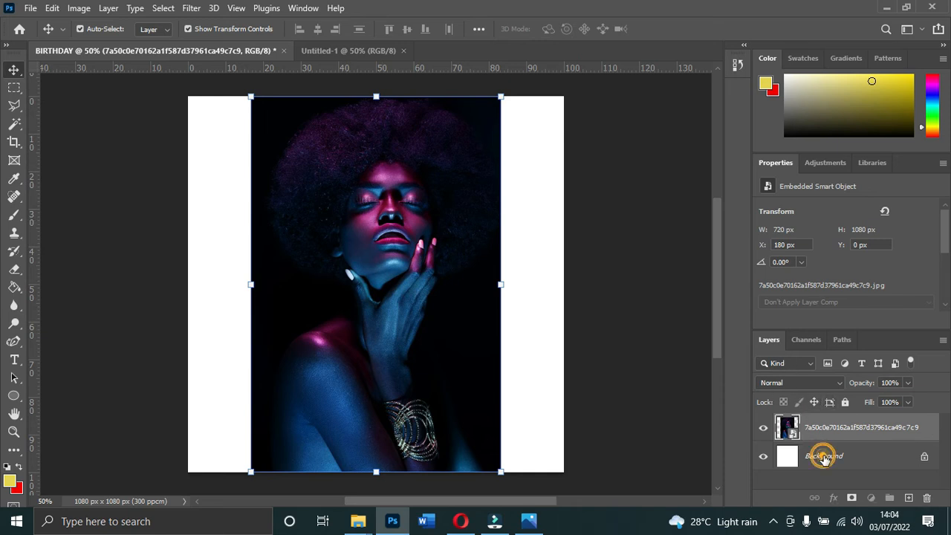
{"action": "left_click", "coordinate": [831, 429]}
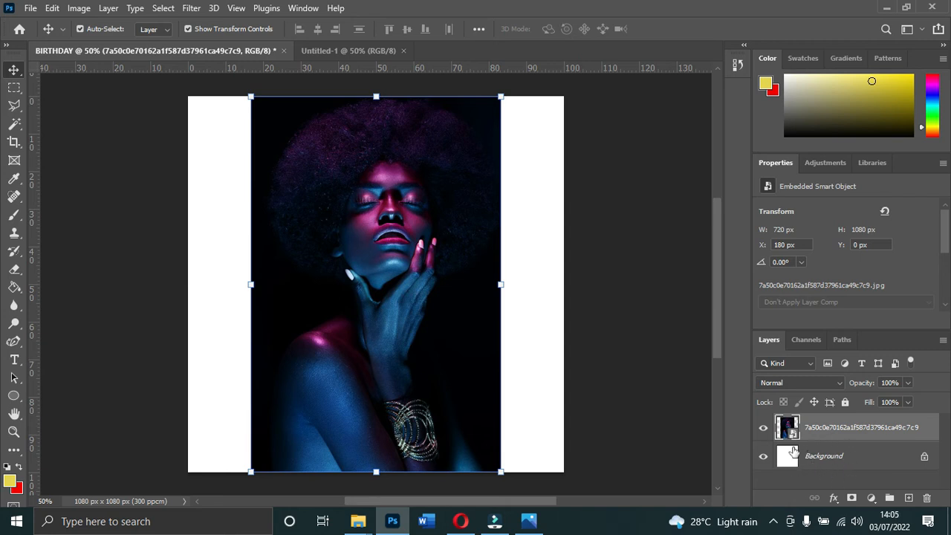
{"action": "mouse_move", "coordinate": [384, 198]}
{"action": "left_mouse_down"}
{"action": "mouse_move", "coordinate": [382, 178]}
{"action": "mouse_move", "coordinate": [401, 185]}
{"action": "mouse_move", "coordinate": [383, 198]}
{"action": "left_mouse_up"}
Rasterize the placed photo's layer.
{"action": "left_click", "coordinate": [15, 89]}
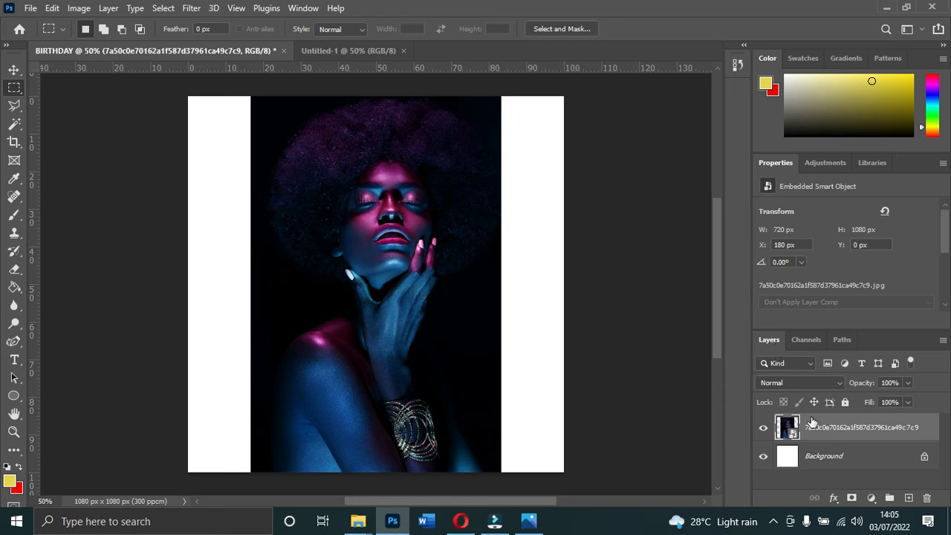
{"action": "right_click", "coordinate": [827, 429]}
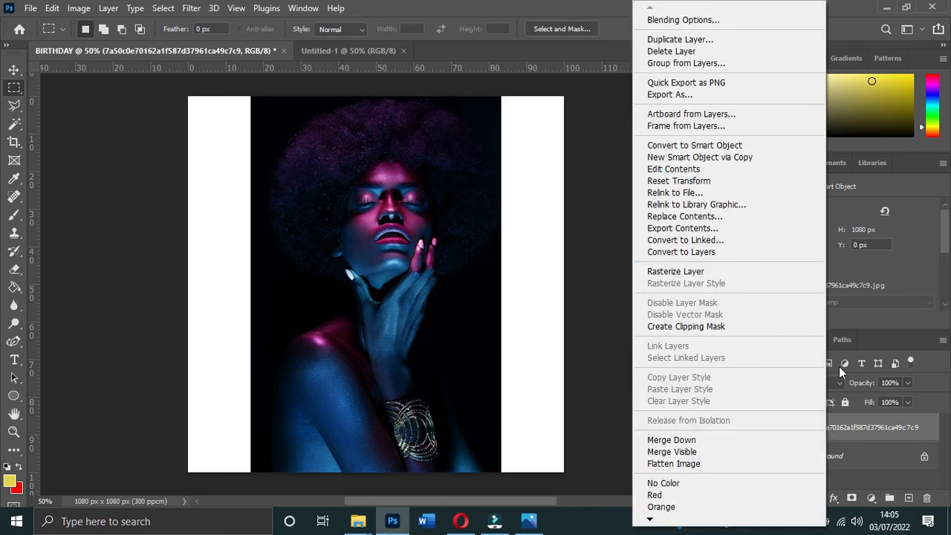
{"action": "left_click", "coordinate": [840, 419]}
{"action": "right_click", "coordinate": [839, 432]}
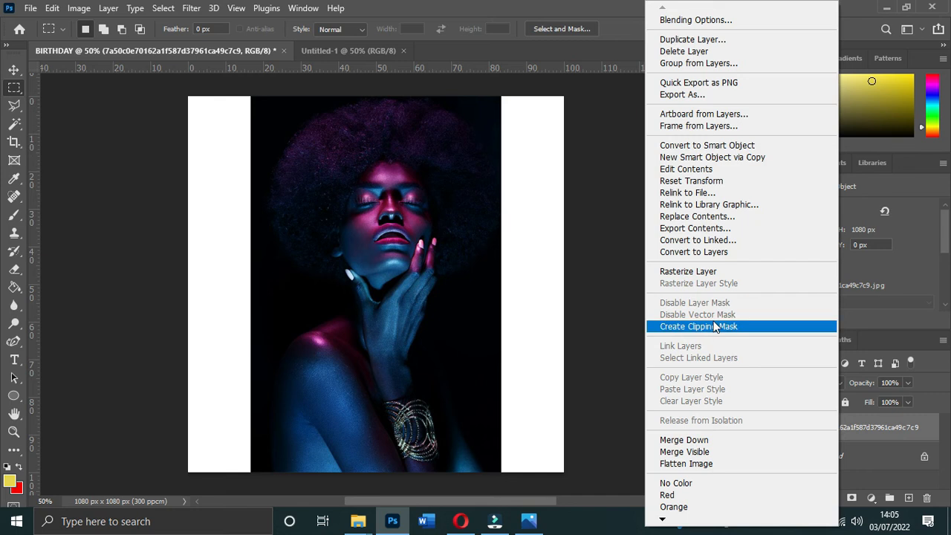
{"action": "left_click", "coordinate": [697, 272]}
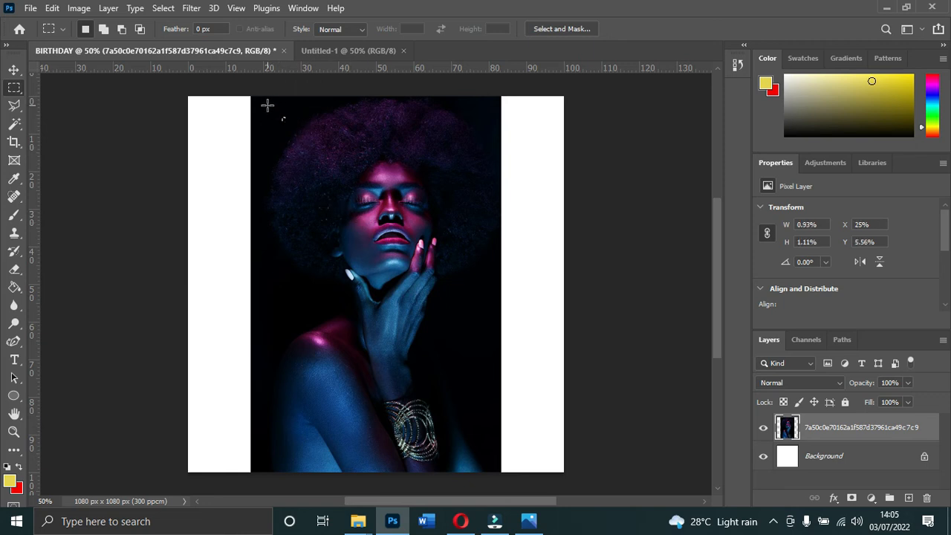
Draw a rectangular marquee about 61% by 63% of the canvas around the woman's head and nudge it to the photo's right edge.
{"action": "left_click_drag", "start_coordinate": [265, 186], "coordinate": [497, 343]}
{"action": "key", "text": "shift+Up"}
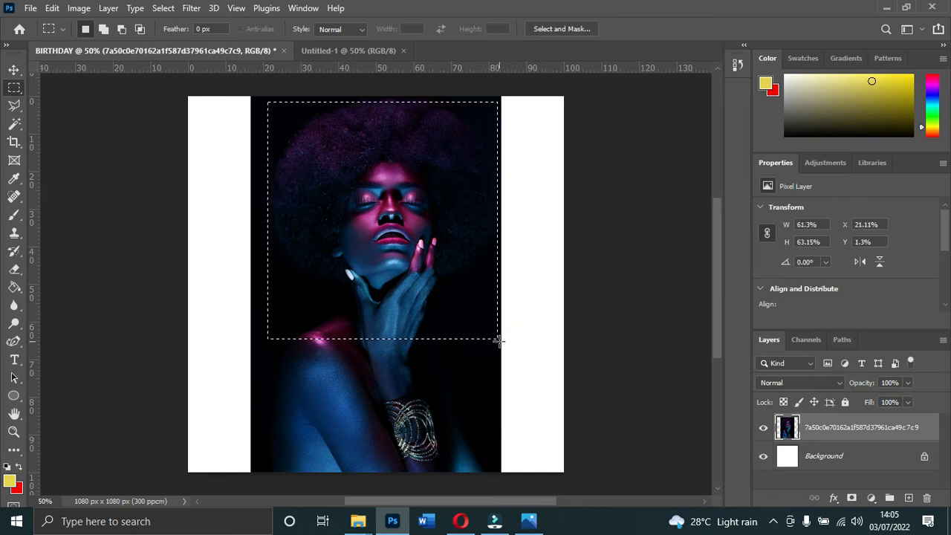
{"action": "key", "text": "Right"}
{"action": "key", "text": "Right"}
{"action": "key", "text": "Right"}
{"action": "key", "text": "Right"}
{"action": "key", "text": "Right"}
{"action": "key", "text": "Right"}
{"action": "key", "text": "Right"}
{"action": "key", "text": "Right"}
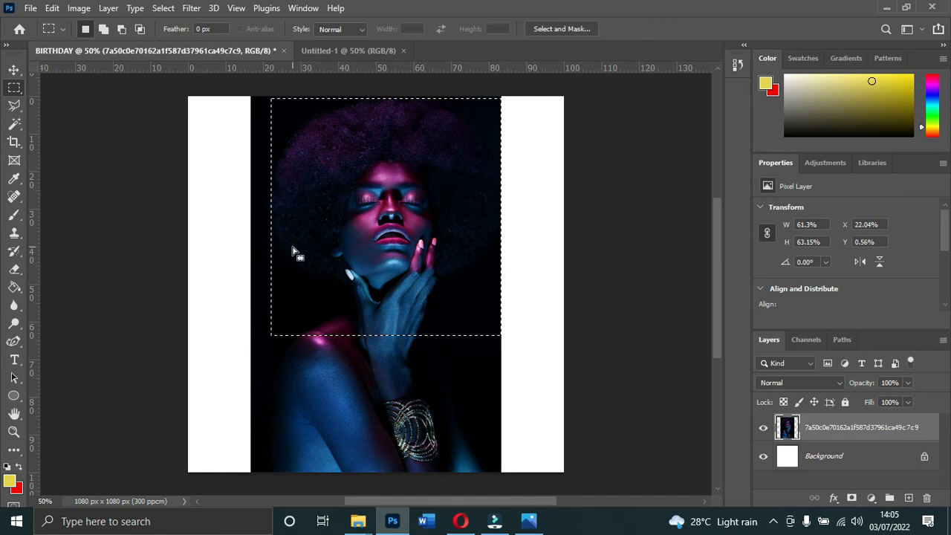
Cut the rectangular selection to a new layer and move the piece slightly up to the canvas's upper edge.
{"action": "right_click", "coordinate": [402, 194]}
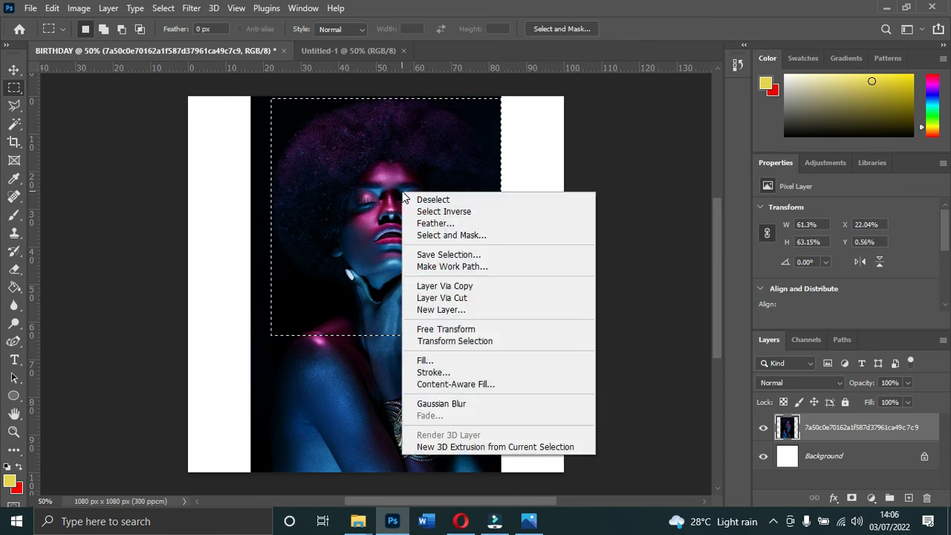
{"action": "left_click", "coordinate": [457, 298]}
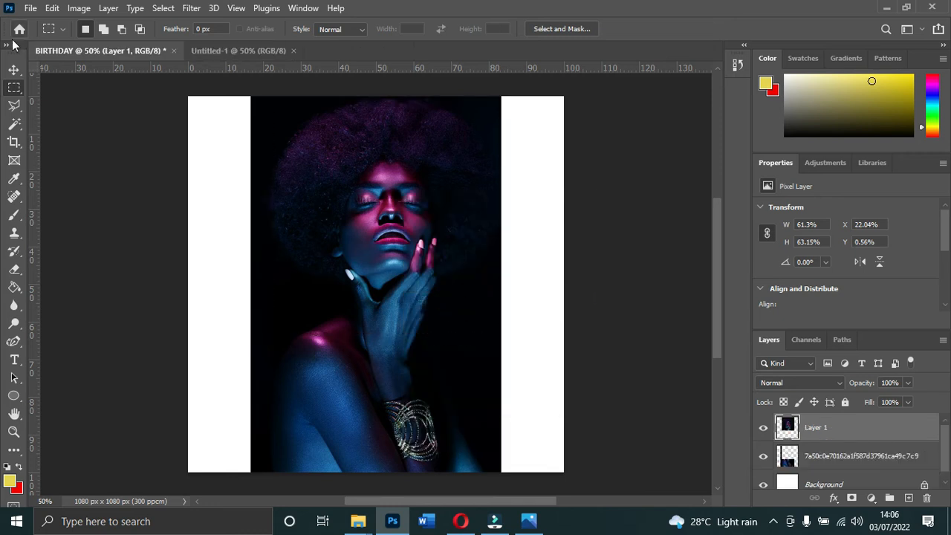
{"action": "left_click", "coordinate": [14, 70]}
{"action": "left_click_drag", "start_coordinate": [389, 191], "coordinate": [416, 190]}
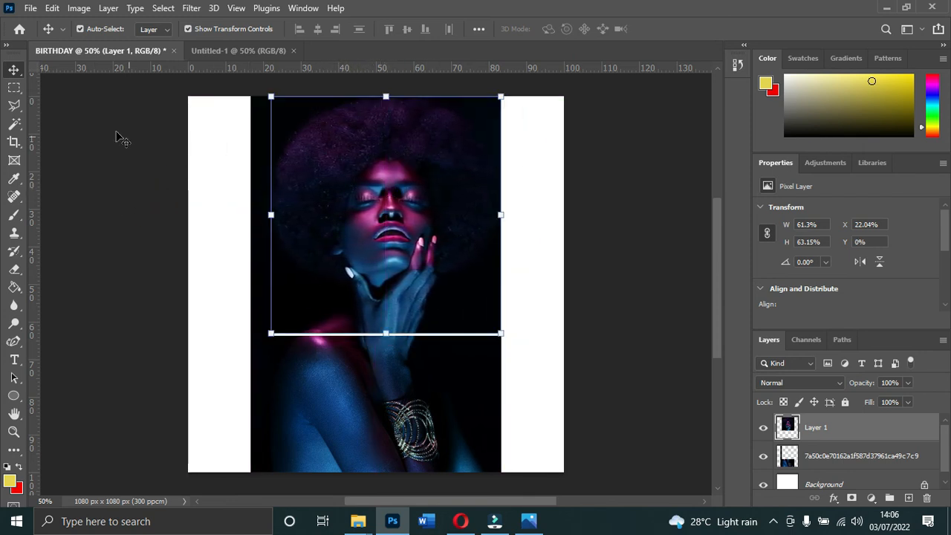
{"action": "left_click", "coordinate": [15, 90]}
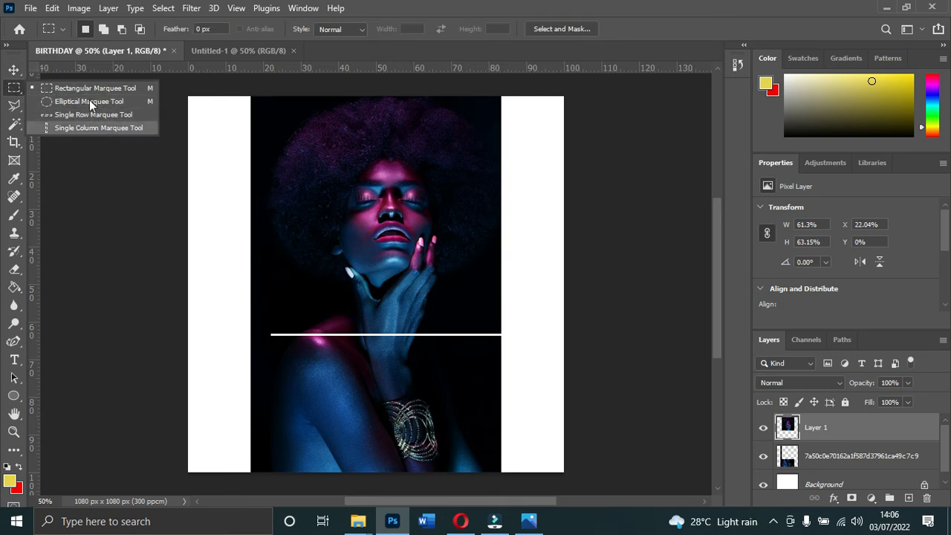
{"action": "left_click", "coordinate": [14, 69]}
{"action": "left_click_drag", "start_coordinate": [381, 206], "coordinate": [364, 214]}
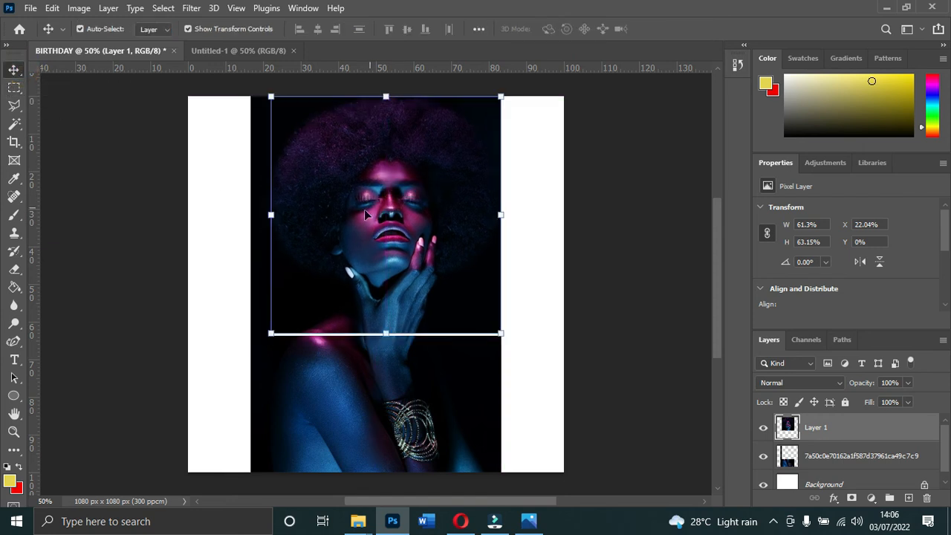
Outline the woman's head with a closed Polygonal Lasso selection about 75% by 67% of the canvas.
{"action": "left_click", "coordinate": [13, 105]}
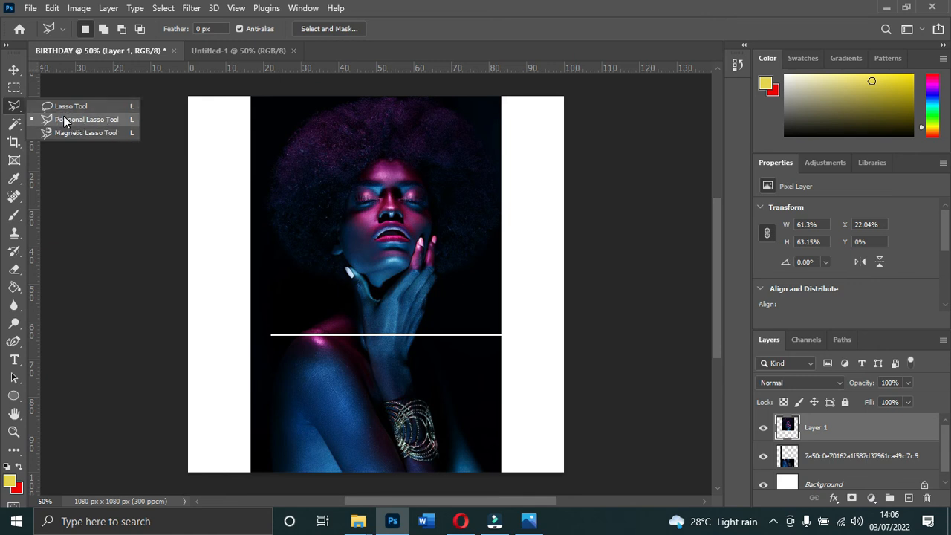
{"action": "left_click", "coordinate": [73, 122]}
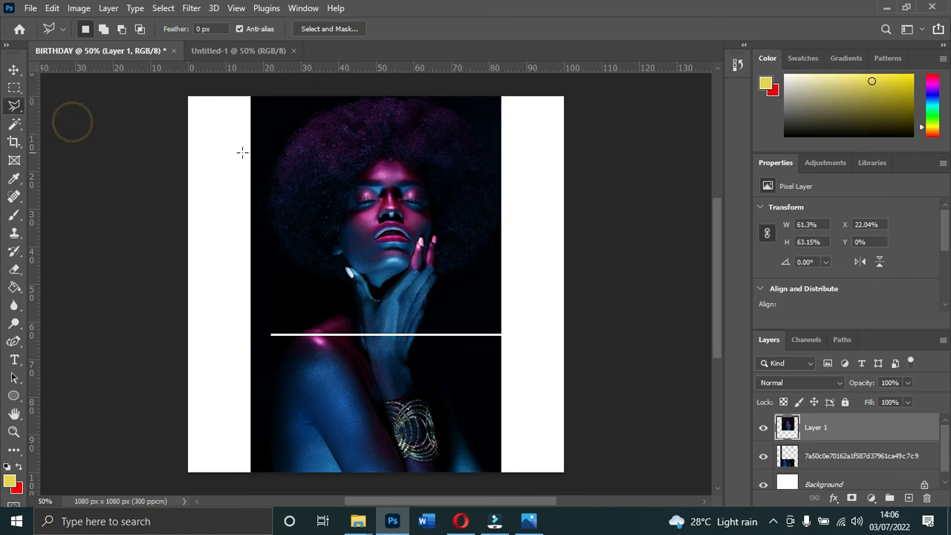
{"action": "left_click", "coordinate": [300, 111]}
{"action": "left_click", "coordinate": [254, 202]}
{"action": "left_click", "coordinate": [349, 312]}
{"action": "left_click", "coordinate": [478, 332]}
{"action": "left_click", "coordinate": [538, 240]}
{"action": "left_click", "coordinate": [537, 132]}
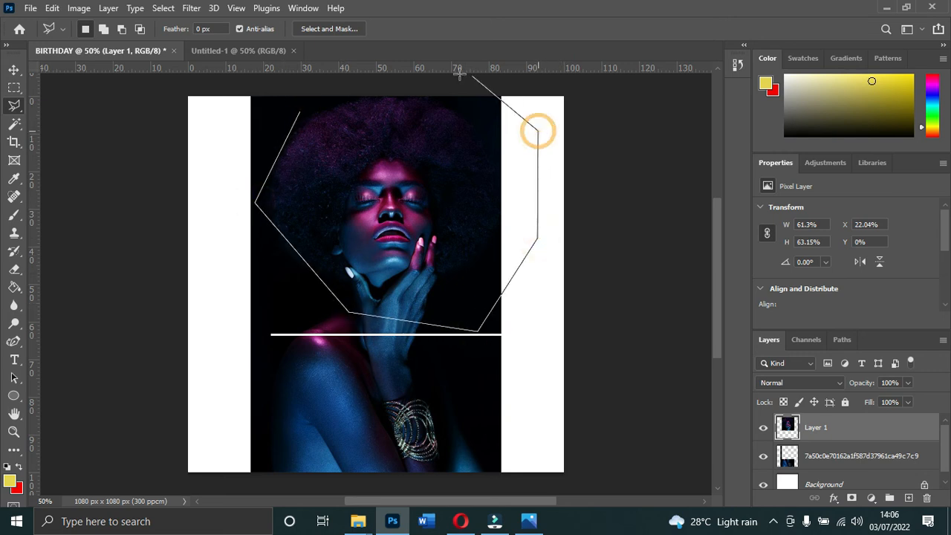
{"action": "left_click", "coordinate": [377, 93]}
{"action": "left_click", "coordinate": [271, 109]}
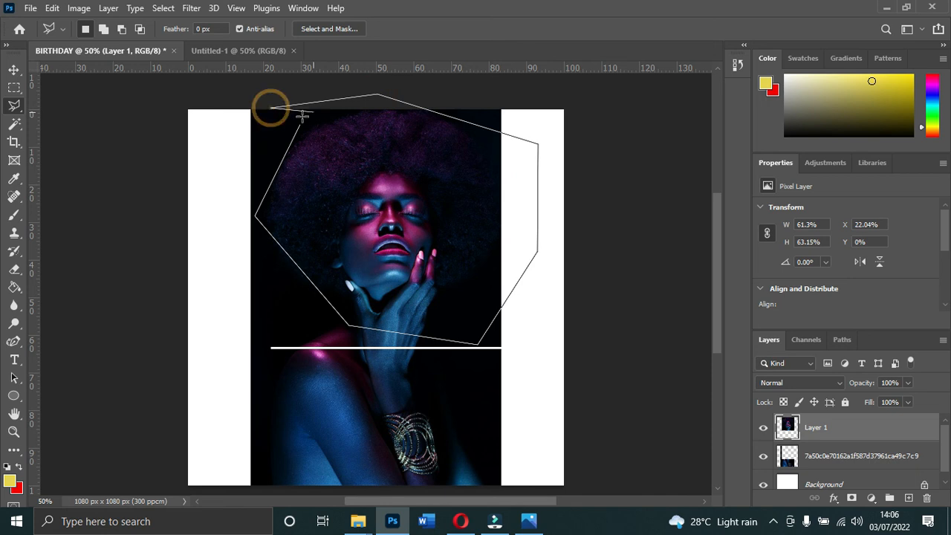
{"action": "left_click", "coordinate": [299, 126]}
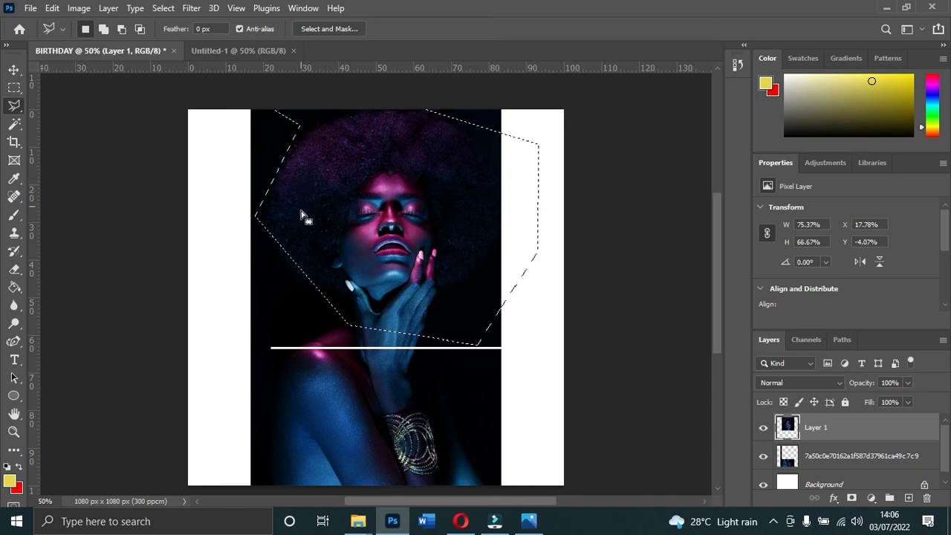
Cut the polygonal selection to a new layer and move the piece slightly up and to the left.
{"action": "right_click", "coordinate": [357, 196]}
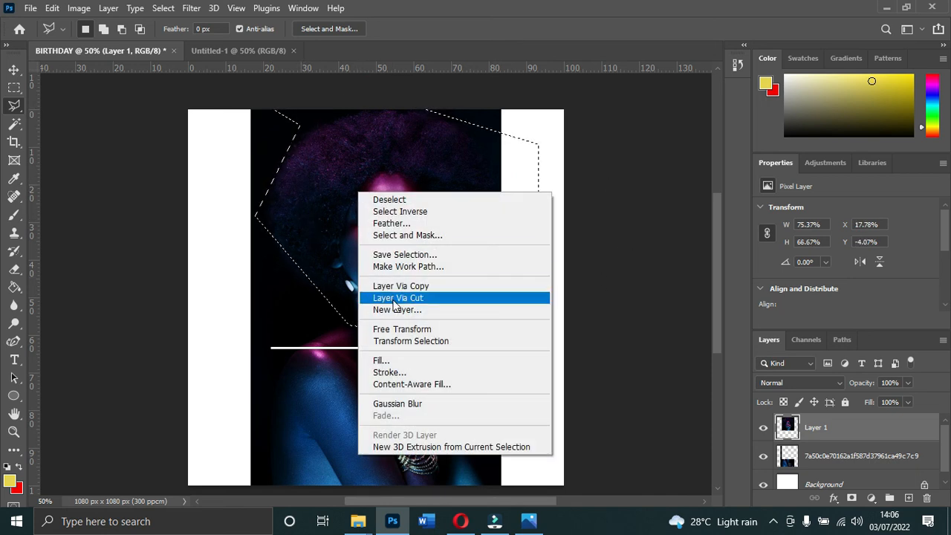
{"action": "left_click", "coordinate": [392, 296]}
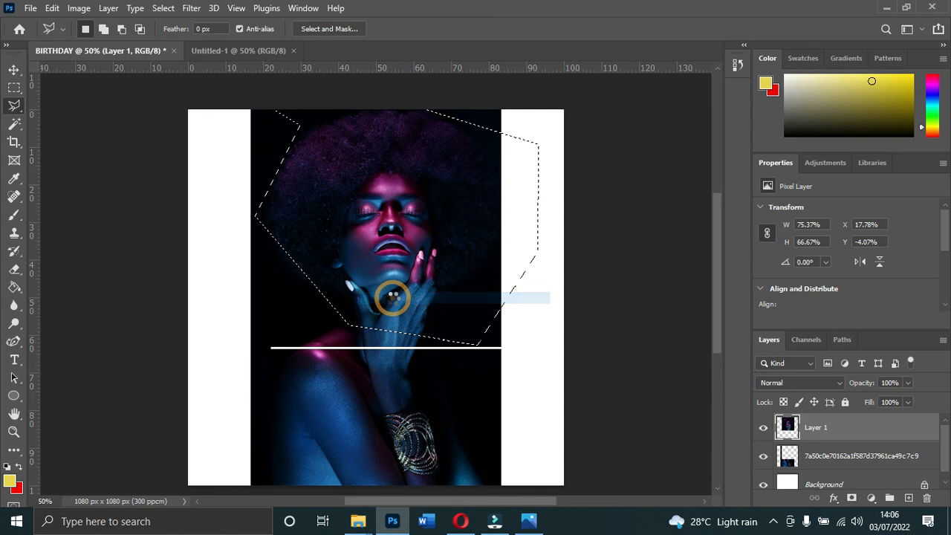
{"action": "left_click", "coordinate": [13, 69]}
{"action": "mouse_move", "coordinate": [454, 214]}
{"action": "left_mouse_down"}
{"action": "mouse_move", "coordinate": [392, 218]}
{"action": "mouse_move", "coordinate": [407, 199]}
{"action": "mouse_move", "coordinate": [429, 217]}
{"action": "mouse_move", "coordinate": [445, 195]}
{"action": "left_mouse_up"}
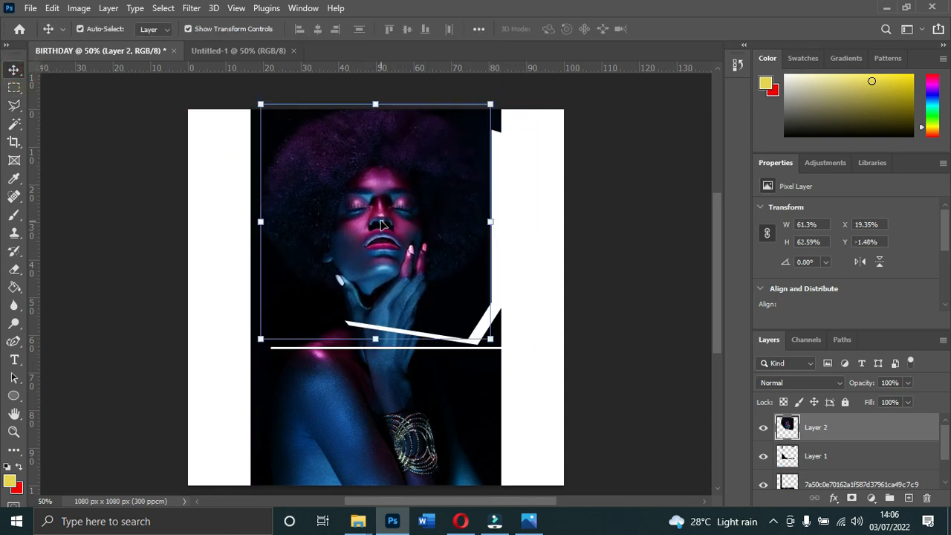
Try freehand Lasso selections around the hair and shoulder area of the photo.
{"action": "left_click", "coordinate": [15, 105]}
{"action": "left_click", "coordinate": [59, 104]}
{"action": "left_click", "coordinate": [297, 160]}
{"action": "mouse_move", "coordinate": [286, 169]}
{"action": "left_mouse_down"}
{"action": "mouse_move", "coordinate": [239, 260]}
{"action": "mouse_move", "coordinate": [234, 306]}
{"action": "mouse_move", "coordinate": [363, 342]}
{"action": "left_mouse_up"}
{"action": "mouse_move", "coordinate": [274, 252]}
{"action": "left_mouse_down"}
{"action": "mouse_move", "coordinate": [295, 352]}
{"action": "mouse_move", "coordinate": [449, 362]}
{"action": "mouse_move", "coordinate": [505, 265]}
{"action": "mouse_move", "coordinate": [303, 212]}
{"action": "left_mouse_up"}
{"action": "left_click", "coordinate": [307, 311]}
{"action": "left_click", "coordinate": [290, 287]}
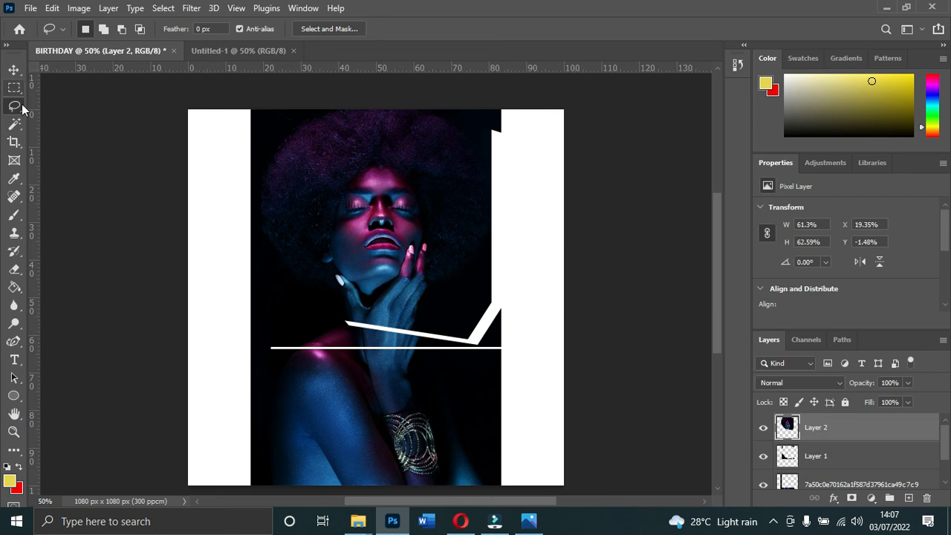
{"action": "left_click", "coordinate": [14, 123]}
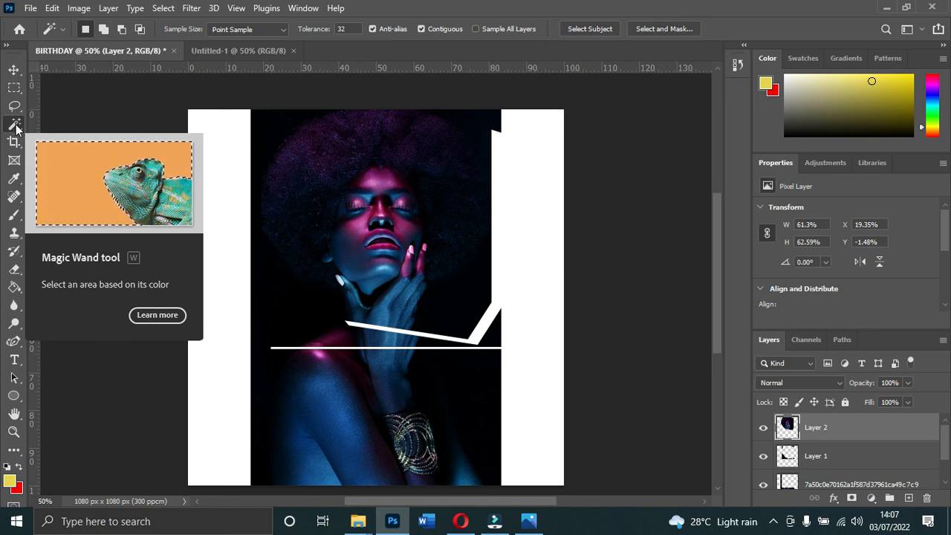
{"action": "left_click", "coordinate": [14, 69]}
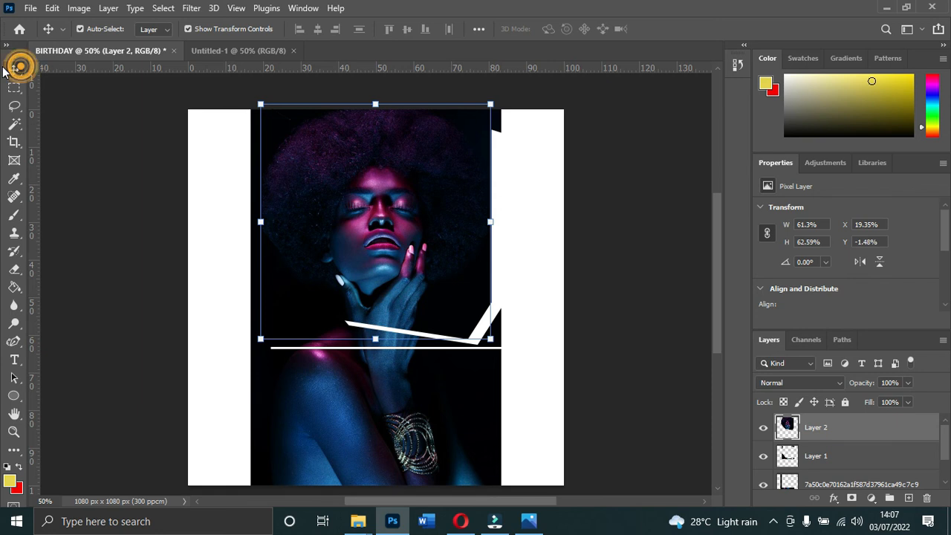
Shift the polygonal head cutout on Layer 2 slightly to the right over the photo and select the original photo layer.
{"action": "left_click_drag", "start_coordinate": [411, 238], "coordinate": [435, 232]}
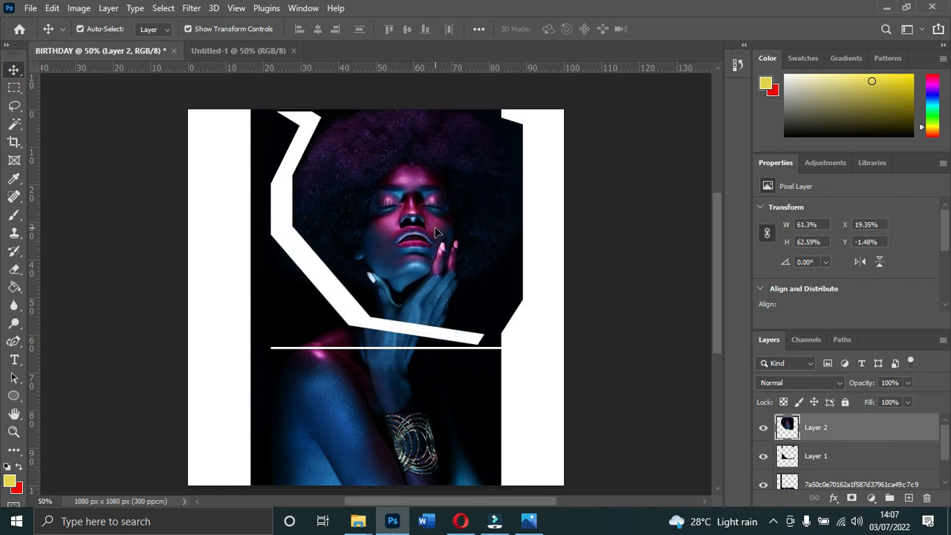
{"action": "left_click", "coordinate": [341, 421]}
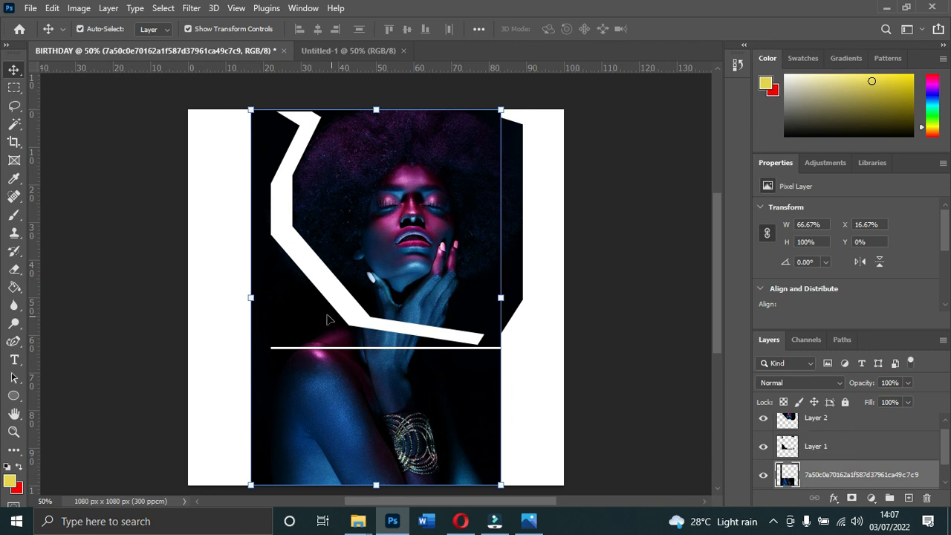
{"action": "left_click_drag", "start_coordinate": [406, 215], "coordinate": [407, 199]}
{"action": "mouse_move", "coordinate": [364, 424]}
{"action": "left_mouse_down"}
{"action": "mouse_move", "coordinate": [361, 414]}
{"action": "mouse_move", "coordinate": [369, 423]}
{"action": "left_mouse_up"}
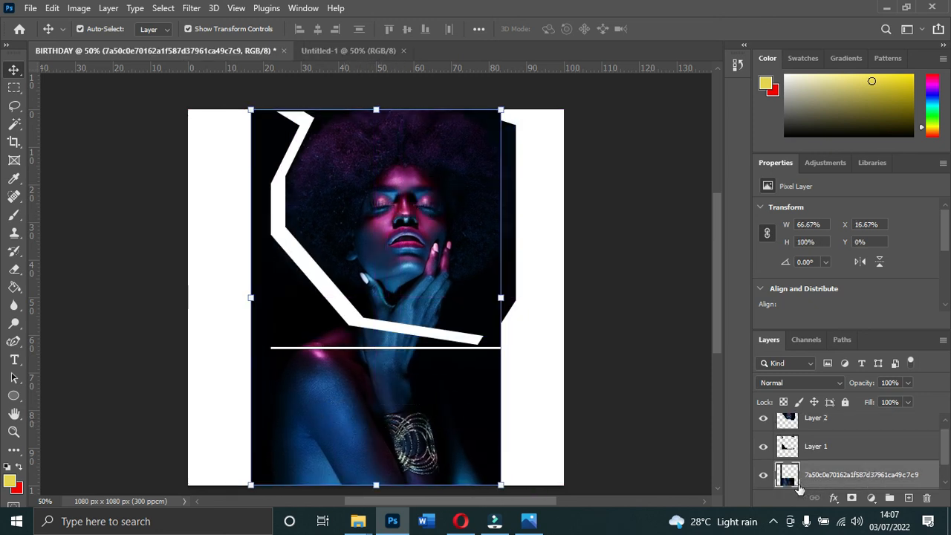
Hide the original photo layer and Layer 1, and move the head cutout down and left to about X 13%, Y 10%.
{"action": "left_click", "coordinate": [763, 477]}
{"action": "left_click", "coordinate": [763, 477]}
{"action": "left_click", "coordinate": [763, 478]}
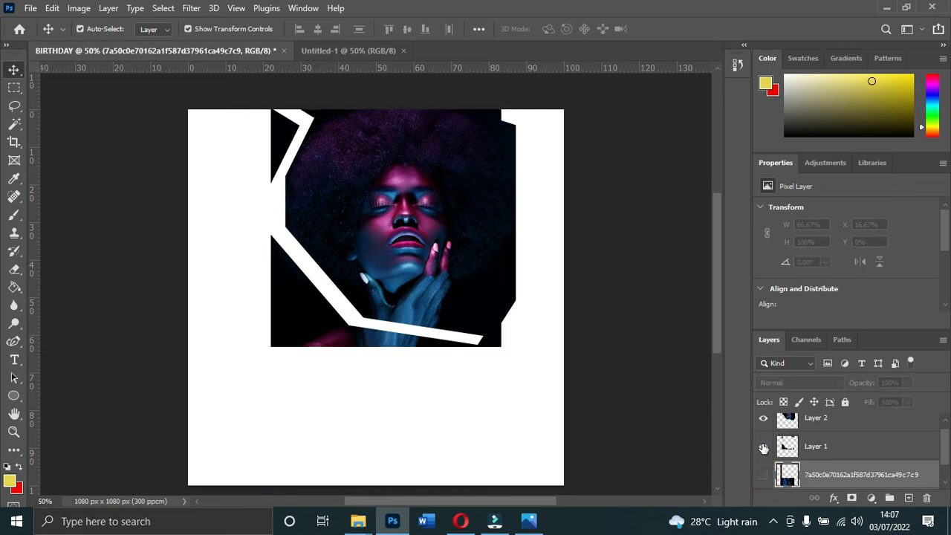
{"action": "left_click", "coordinate": [760, 451]}
{"action": "left_click_drag", "start_coordinate": [379, 211], "coordinate": [324, 239]}
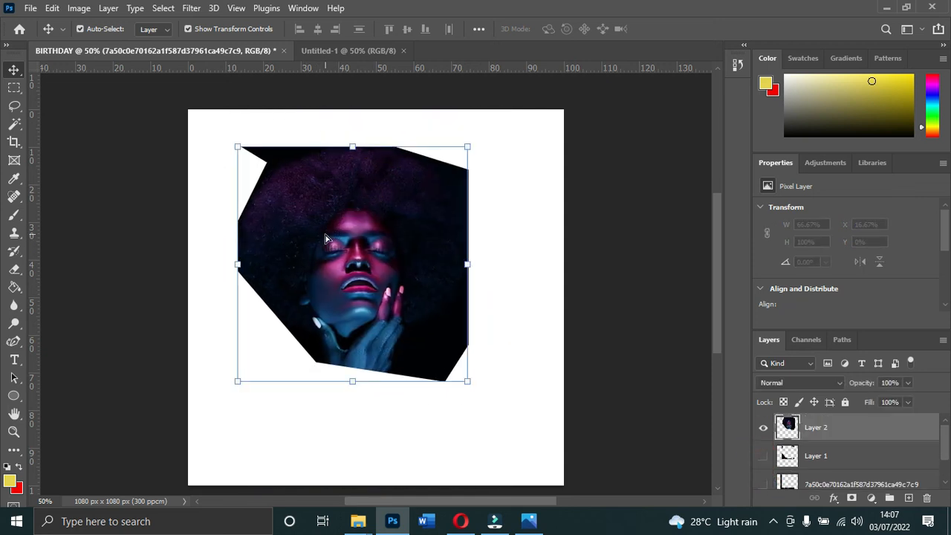
Switch to the Crop tool to show the crop frame around the canvas.
{"action": "left_click", "coordinate": [14, 141]}
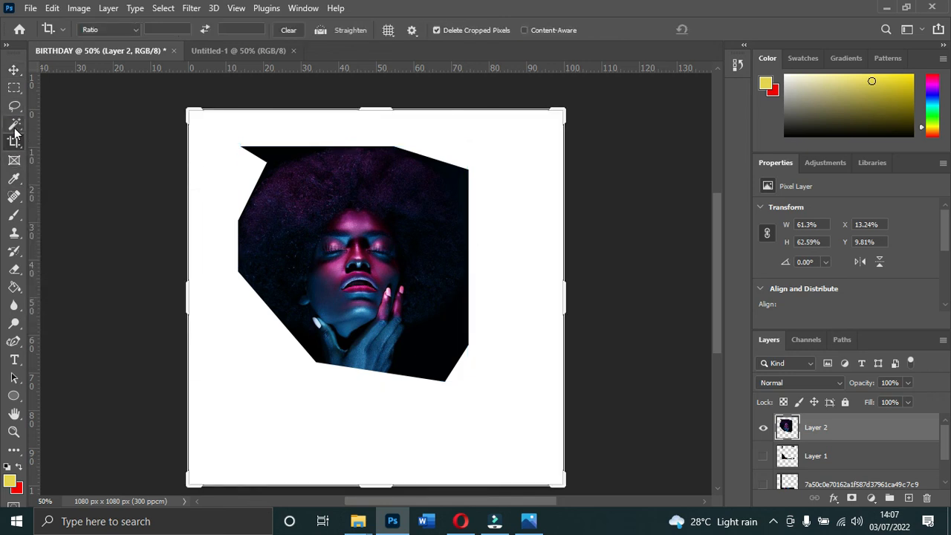